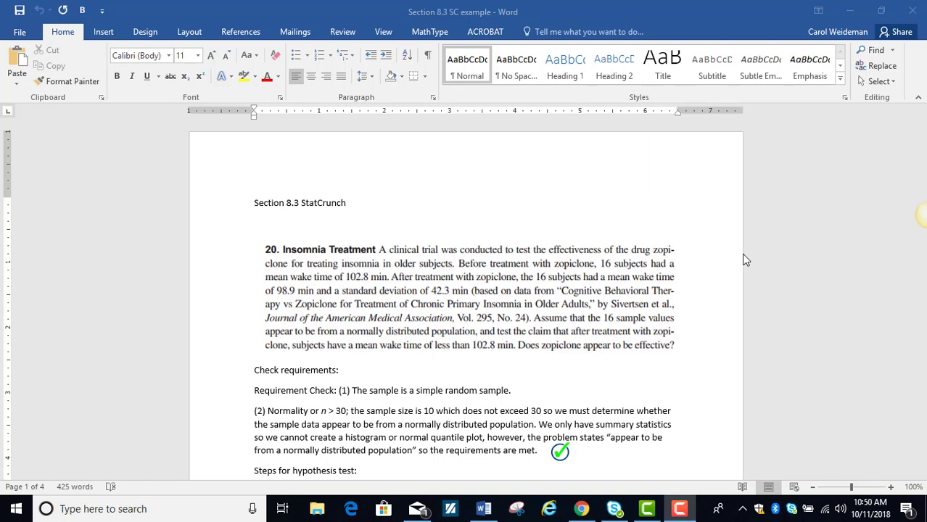
# Step: Correct the sample size in requirement (2) of the insomnia problem to 16
pyautogui.scroll(-2, 727, 284)
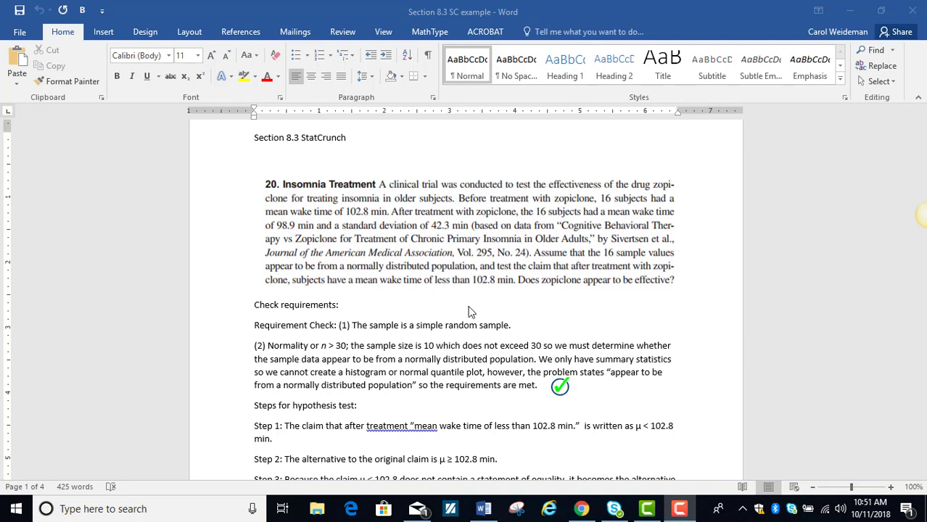
pyautogui.doubleClick(437, 348)
pyautogui.write('1')
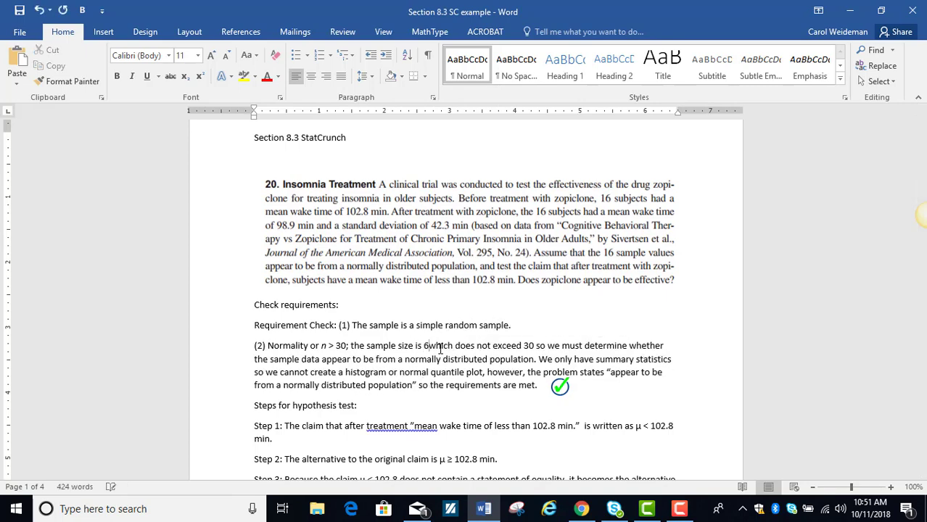
pyautogui.write('6')
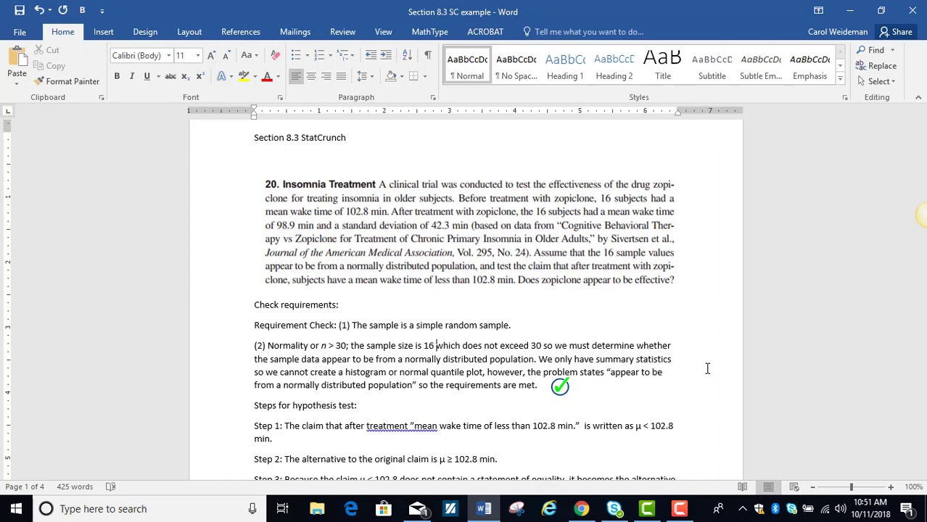
# Step: Switch to StatCrunch in Chrome and place a smaller Word window beside it, showing the hypothesis test steps
pyautogui.scroll(-1, 707, 369)
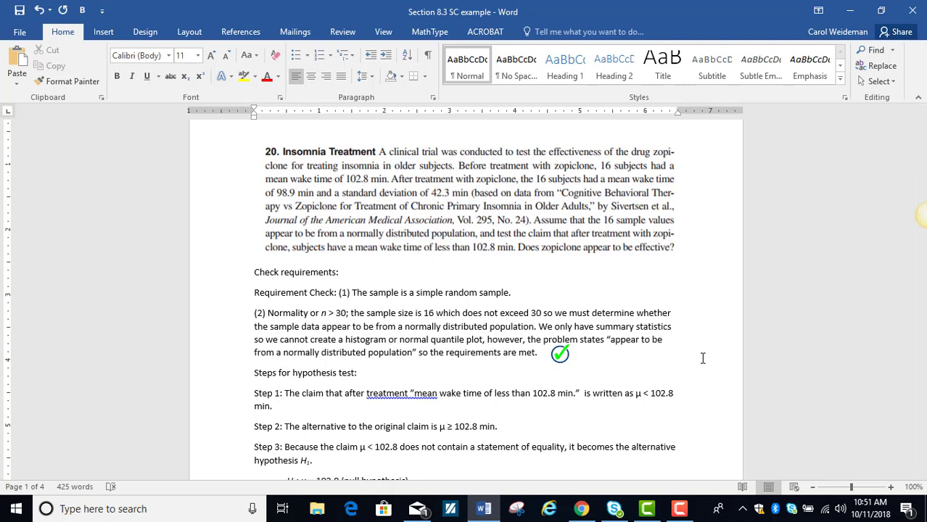
pyautogui.scroll(-1, 696, 354)
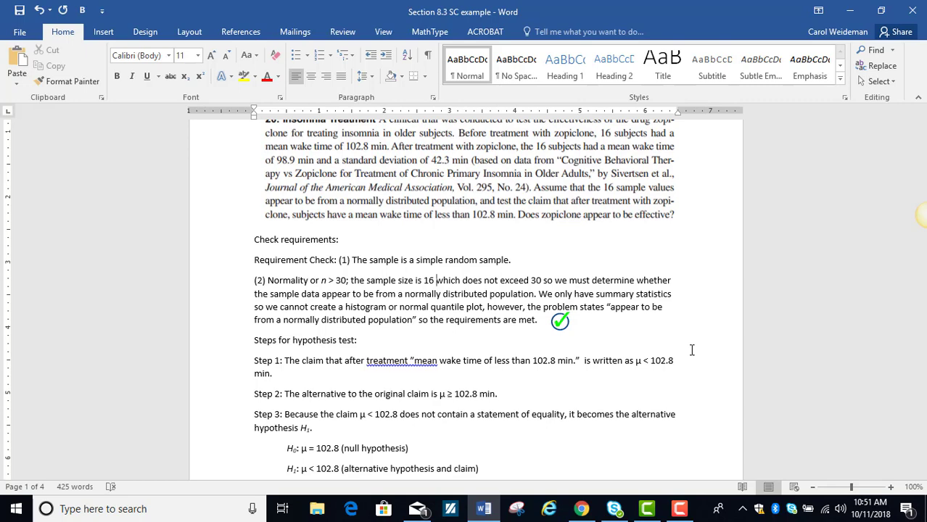
pyautogui.scroll(-3, 691, 350)
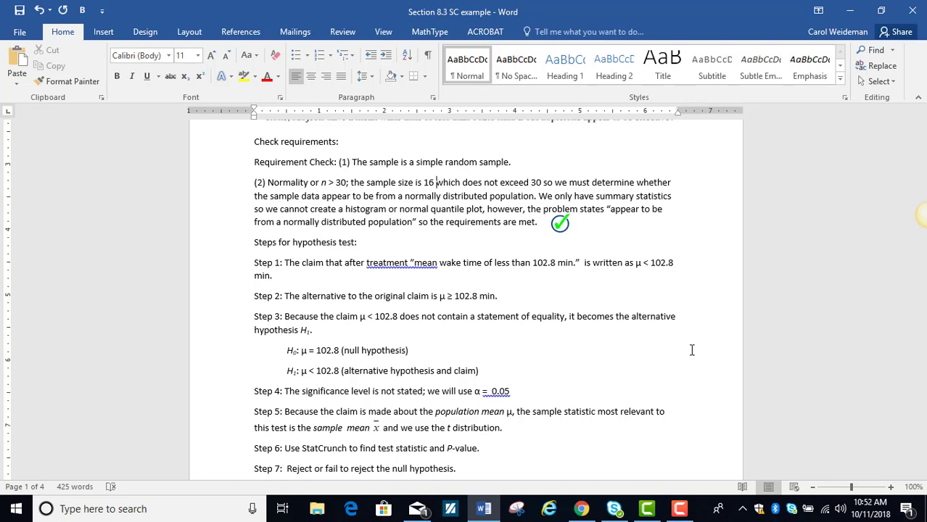
pyautogui.scroll(-1, 691, 350)
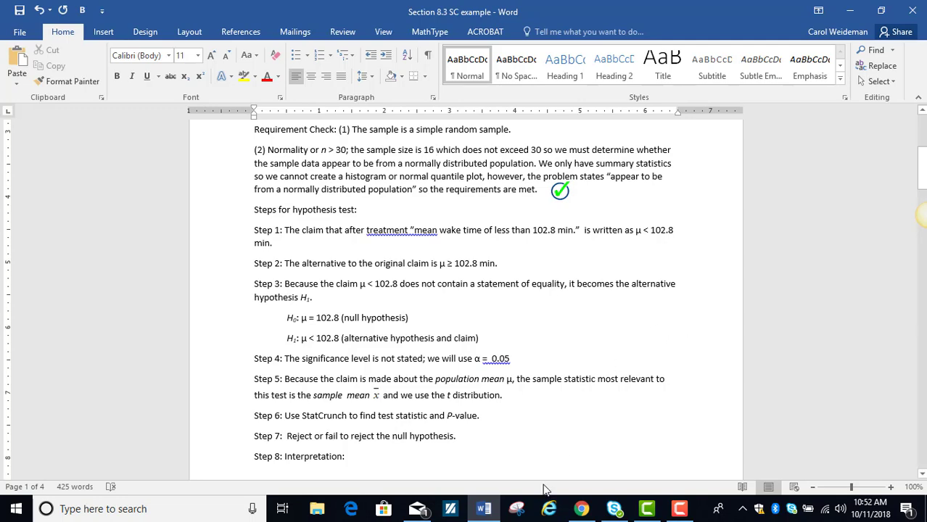
pyautogui.click(581, 510)
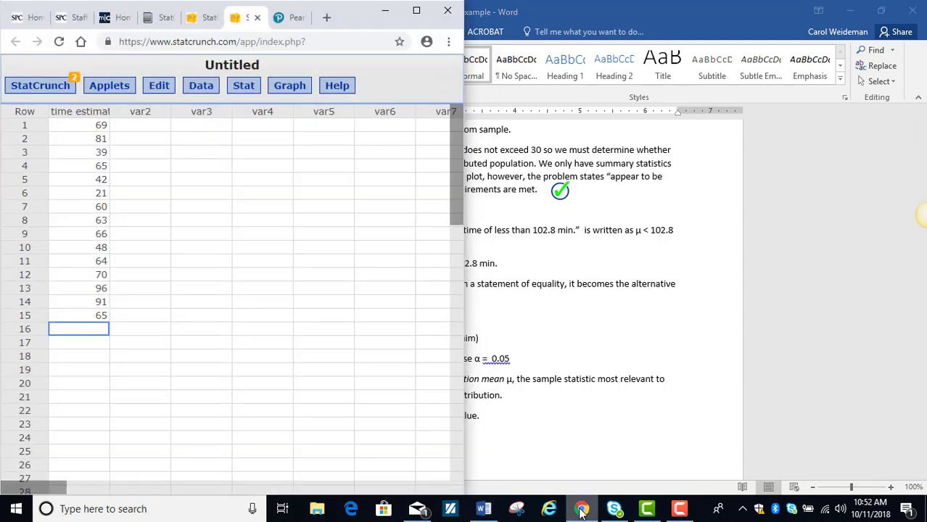
pyautogui.click(882, 11)
pyautogui.moveTo(719, 53); pyautogui.dragTo(816, 19)
# Step: Start a one-sample T test from summary statistics in StatCrunch
pyautogui.click(242, 89)
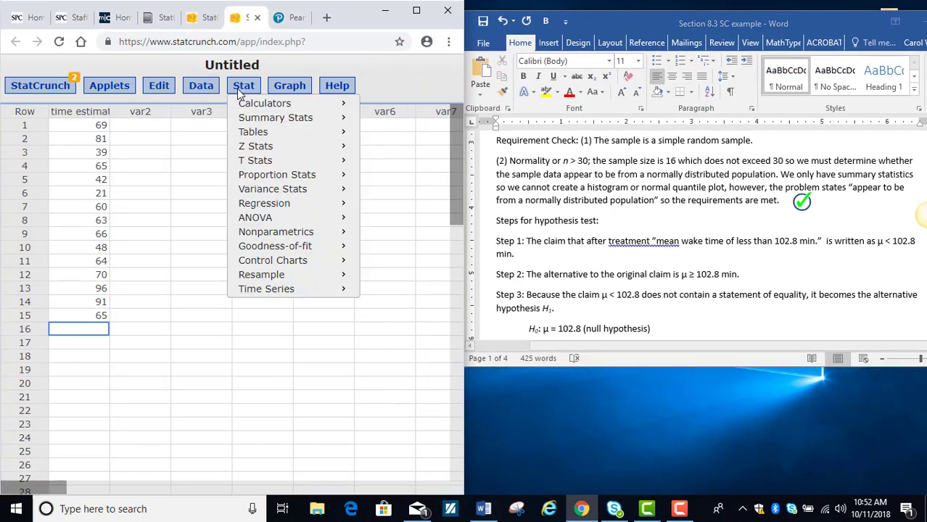
pyautogui.moveTo(263, 161)
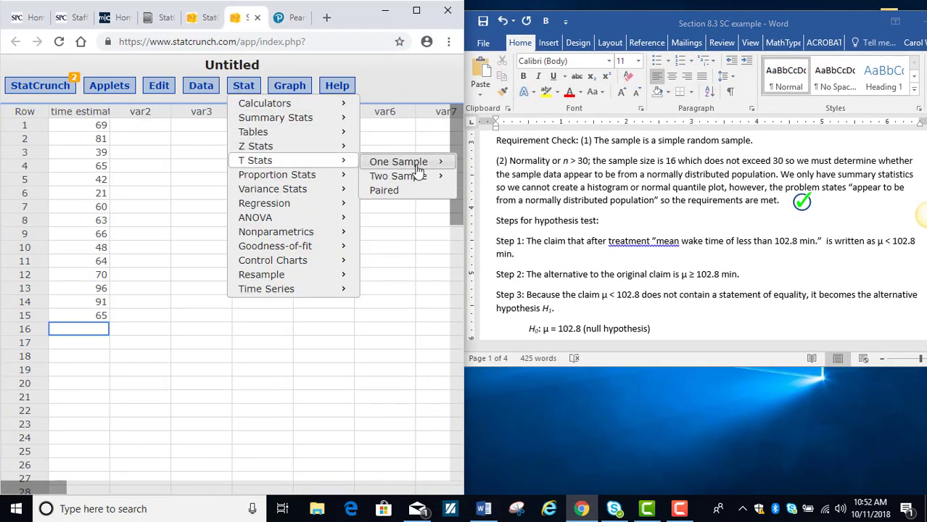
pyautogui.moveTo(414, 165)
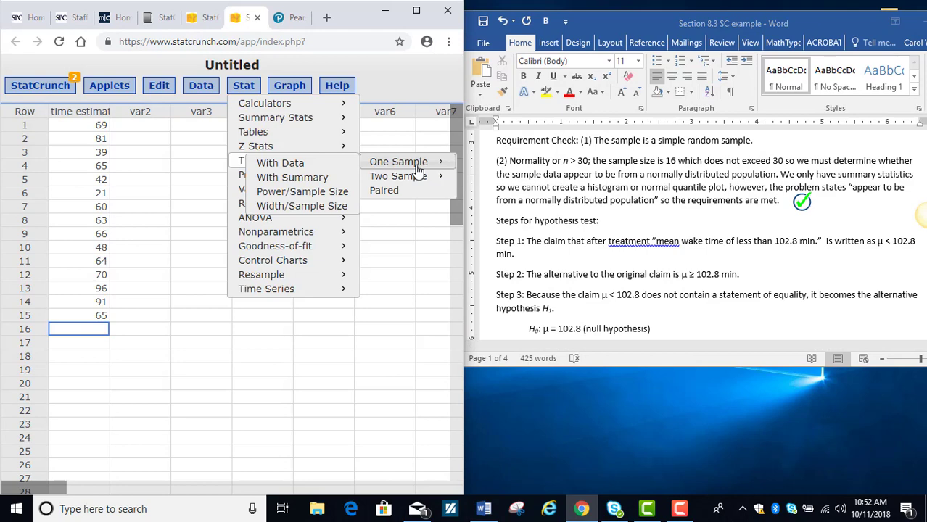
pyautogui.click(294, 186)
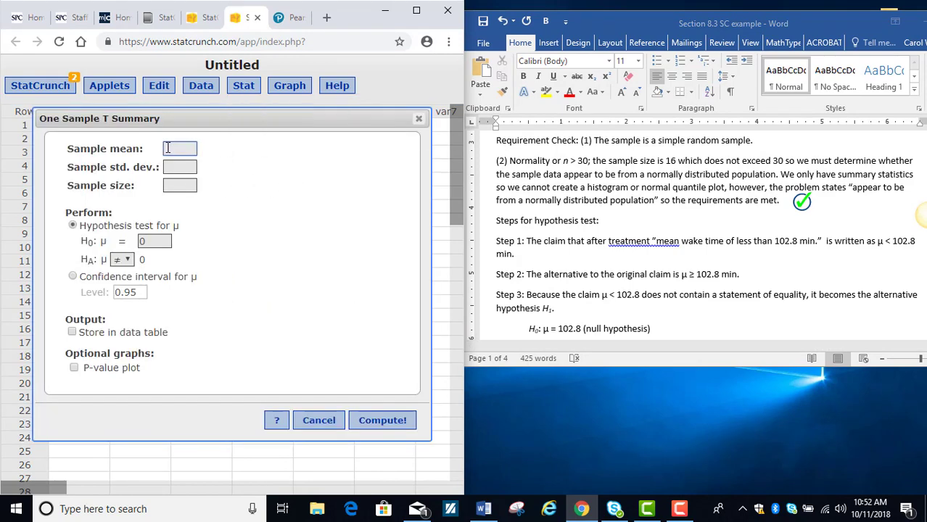
# Step: Enter the insomnia problem's summary statistics: sample mean 98.9, sample standard deviation 42.3 and sample size 16
pyautogui.scroll(3, 594, 196)
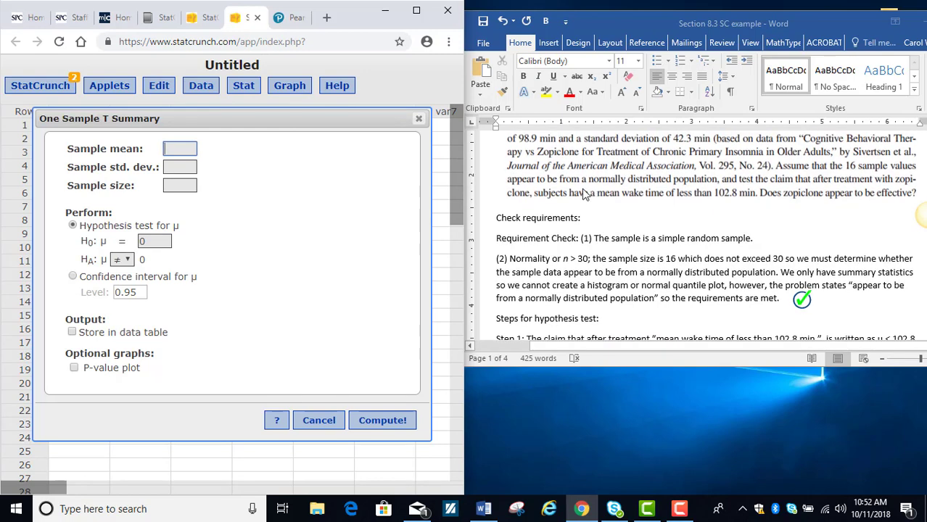
pyautogui.write('98.9')
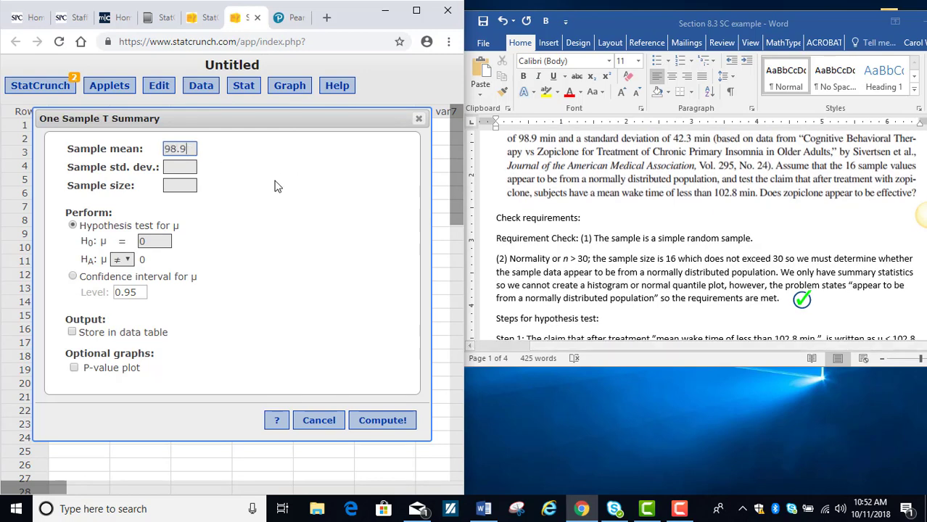
pyautogui.click(182, 167)
pyautogui.write('42.3')
pyautogui.scroll(2, 572, 216)
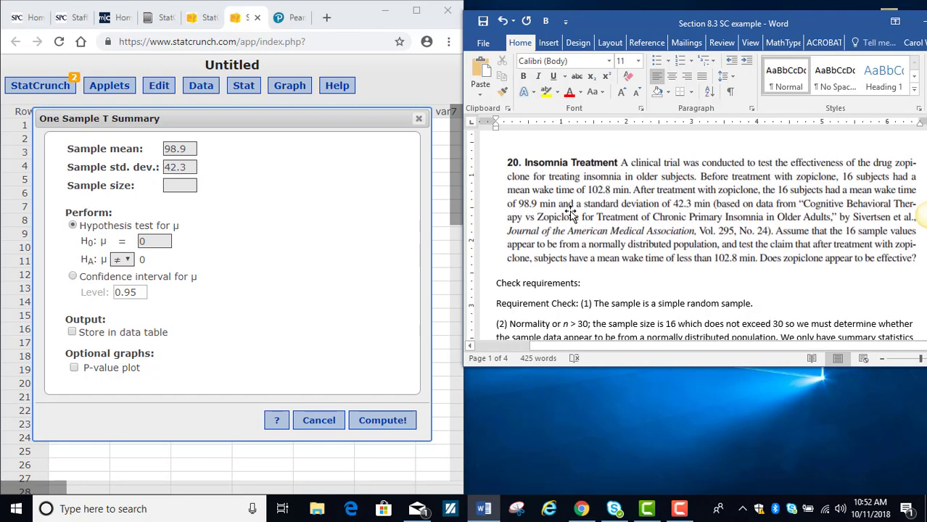
pyautogui.click(183, 186)
pyautogui.write('16')
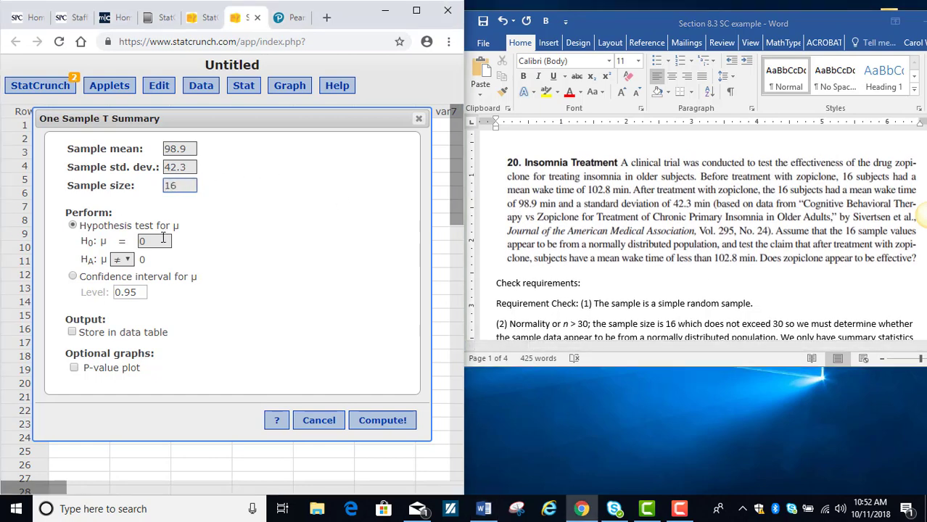
# Step: Set the null hypothesis mean to 102.8
pyautogui.click(153, 242)
pyautogui.press('BackSpace')
pyautogui.write('102.')
pyautogui.write('8')
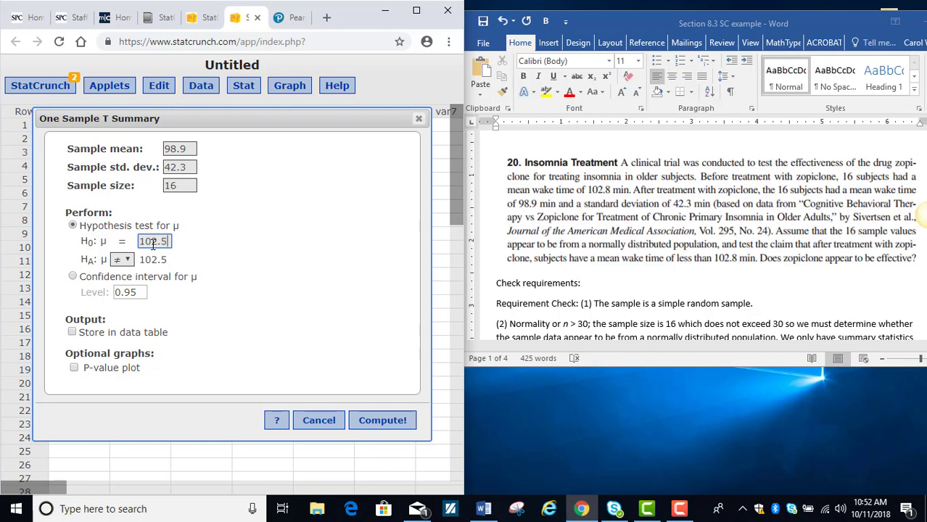
pyautogui.press('BackSpace')
pyautogui.write('8')
# Step: Set the alternative hypothesis to less than (<), matching the document's claim, and compute the test
pyautogui.scroll(-3, 754, 279)
pyautogui.scroll(-3, 754, 279)
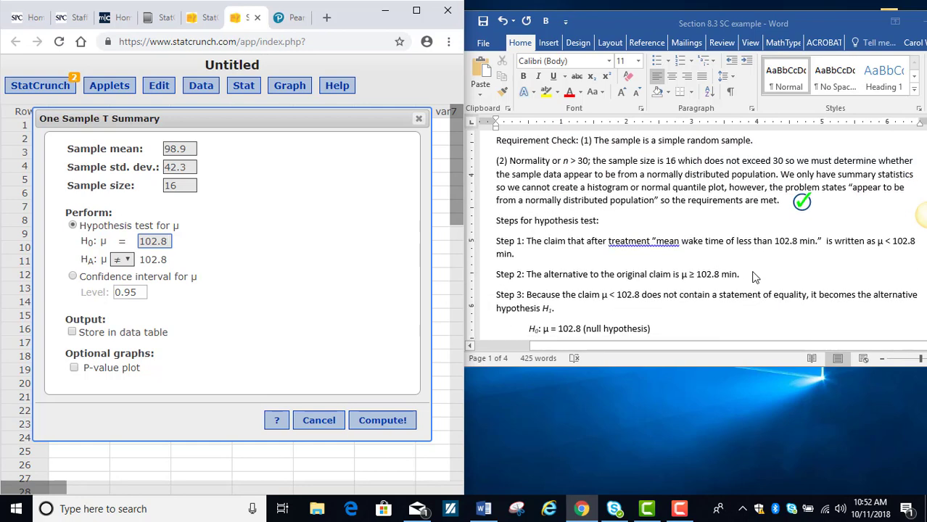
pyautogui.click(128, 261)
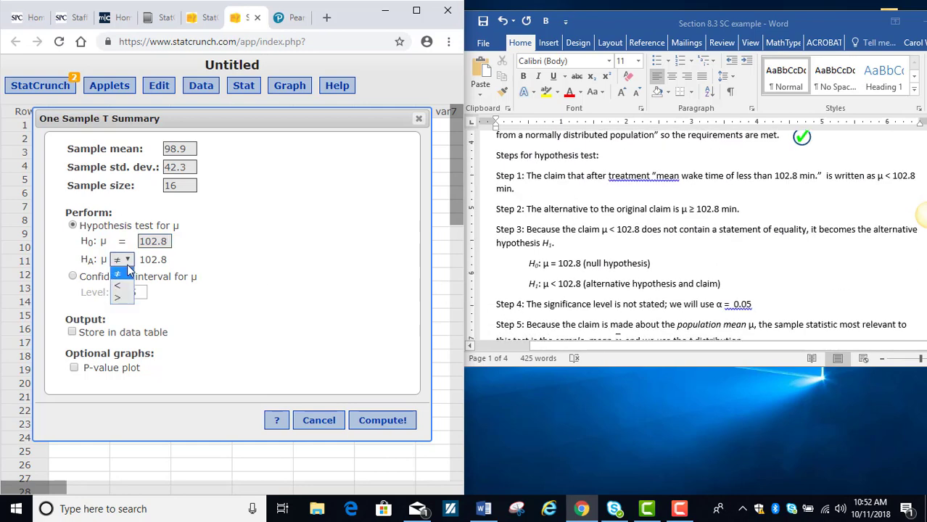
pyautogui.click(120, 285)
pyautogui.click(383, 424)
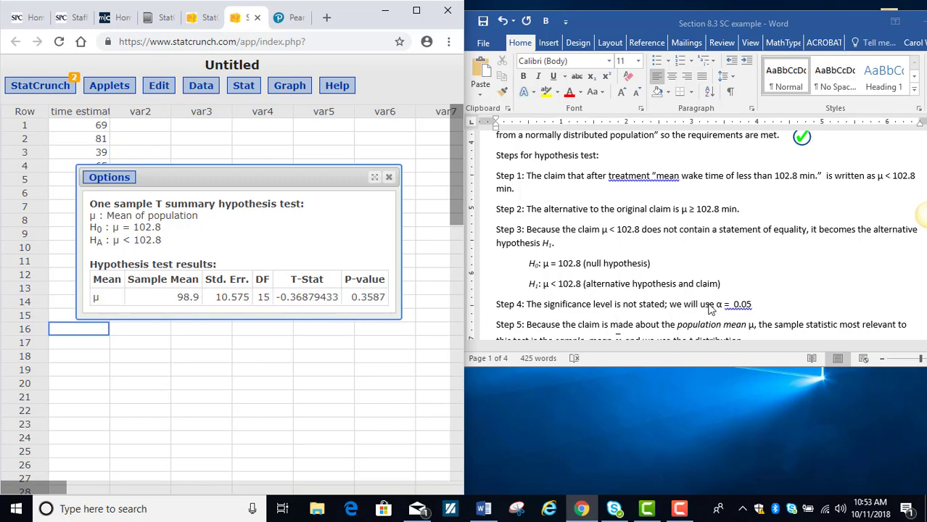
# Step: Check the test results against the document's steps and edit the analysis to compute a 90% confidence interval for μ
pyautogui.scroll(-3, 774, 286)
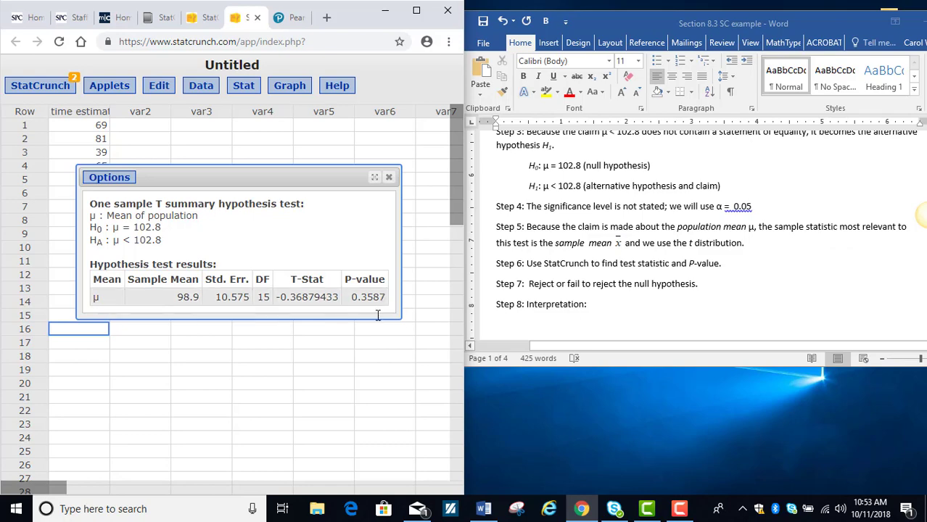
pyautogui.scroll(3, 758, 276)
pyautogui.scroll(4, 758, 275)
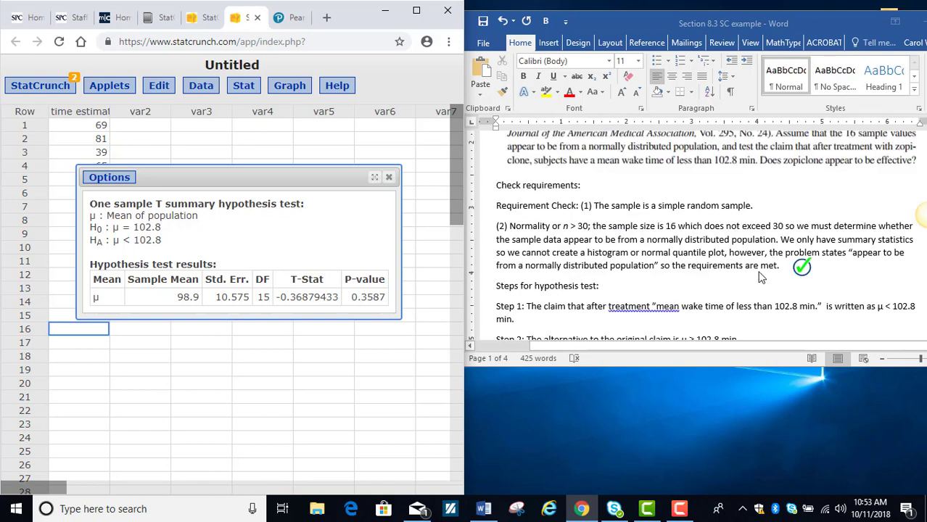
pyautogui.scroll(-3, 701, 236)
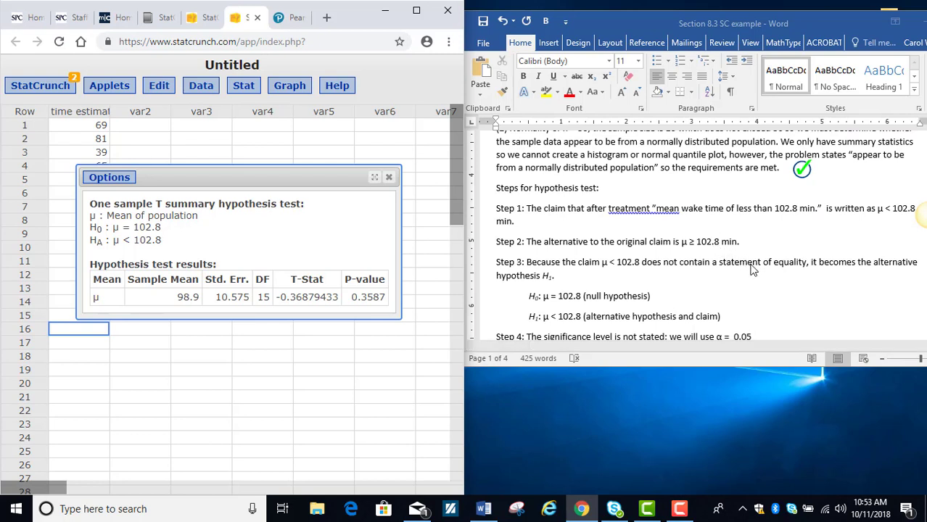
pyautogui.click(109, 183)
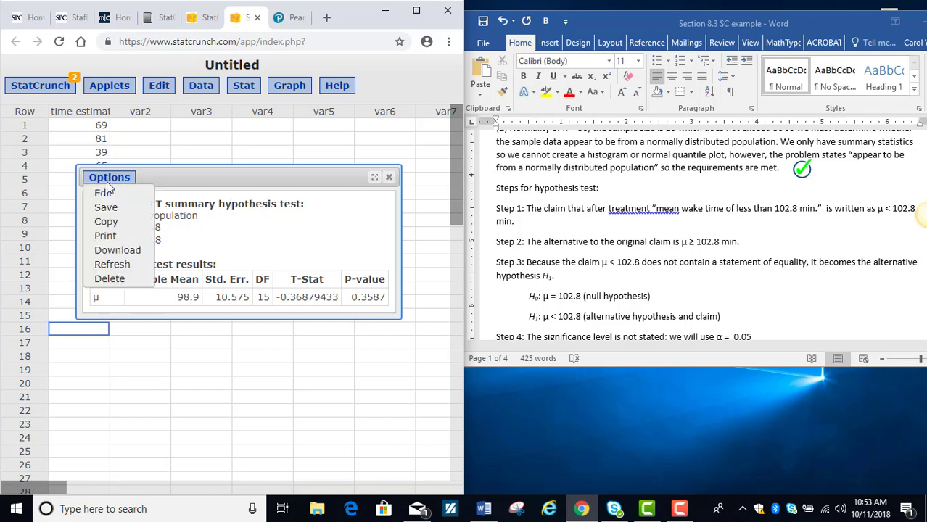
pyautogui.click(104, 193)
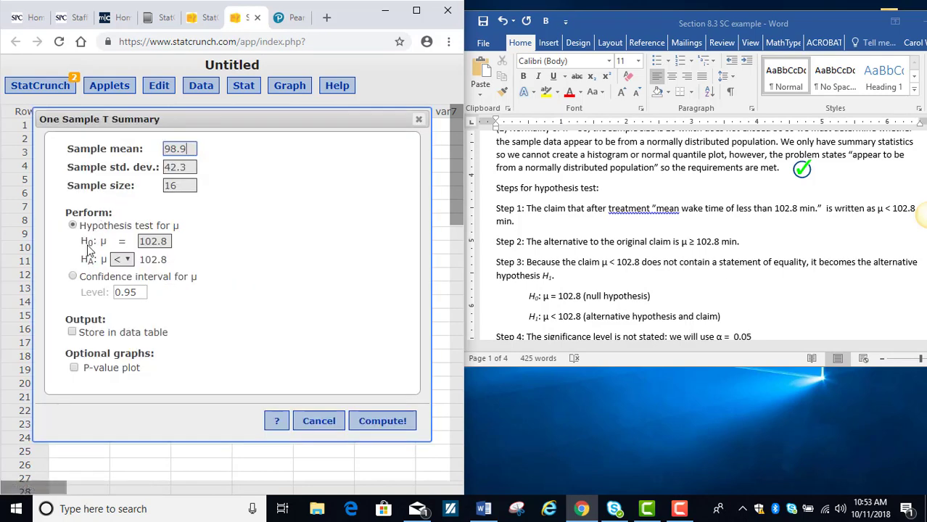
pyautogui.click(73, 277)
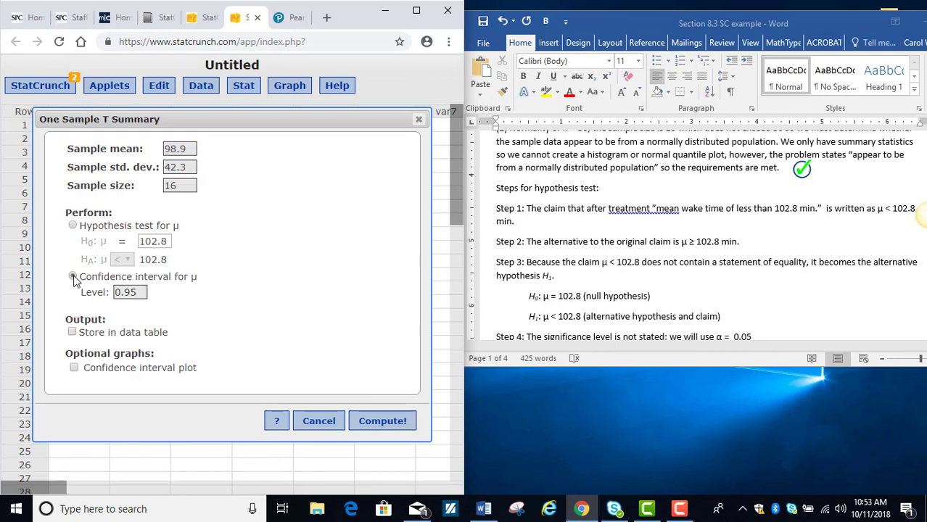
pyautogui.click(143, 292)
pyautogui.press('BackSpace')
pyautogui.click(374, 421)
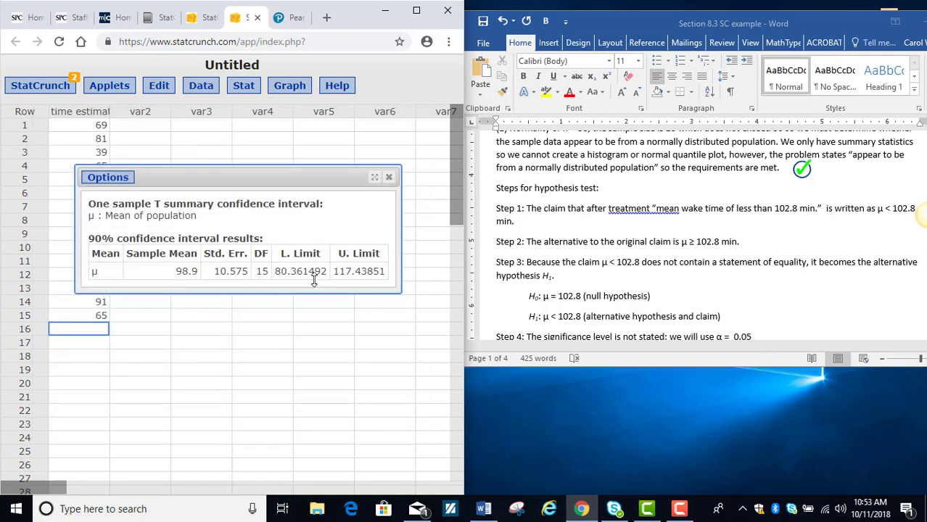
# Step: Move the confidence interval results higher over the worksheet and compare them with the insomnia problem statement
pyautogui.moveTo(257, 172); pyautogui.dragTo(263, 135)
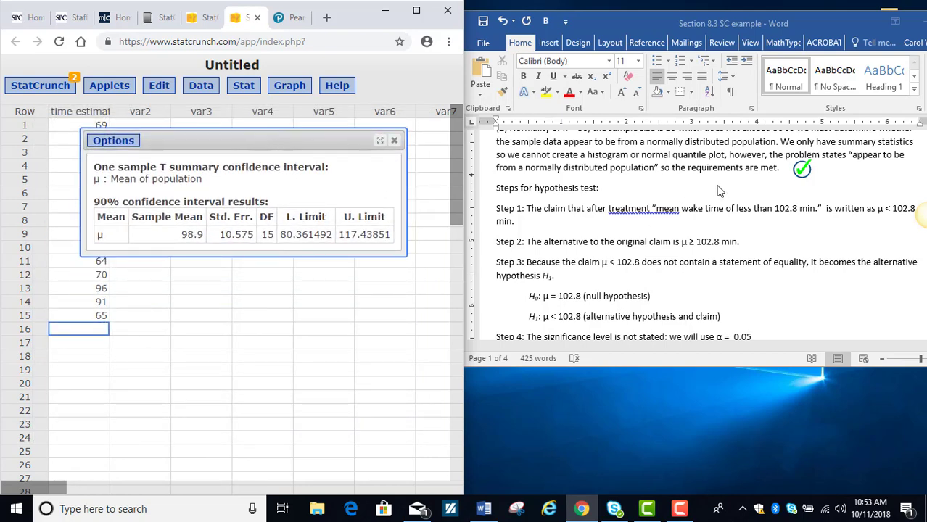
pyautogui.scroll(3, 721, 213)
pyautogui.scroll(3, 721, 212)
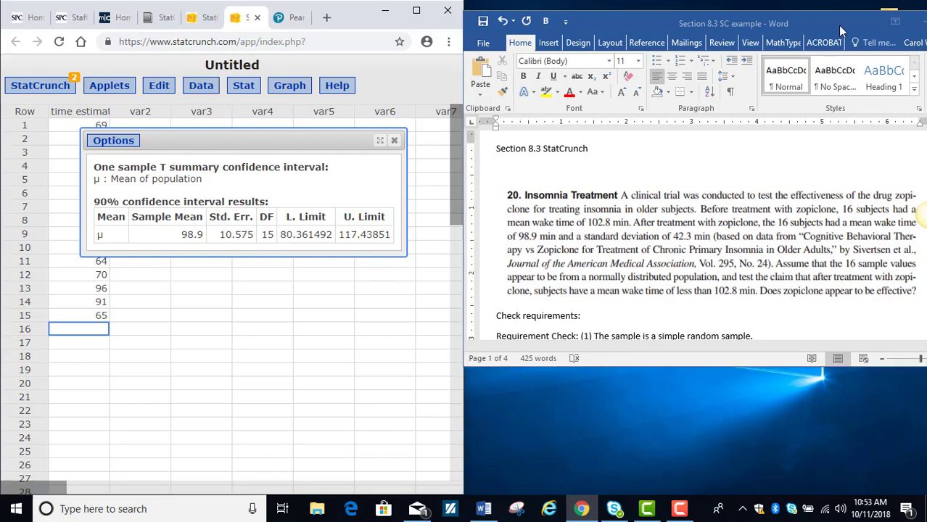
# Step: Maximize the Word document and go to problem 22, "Got a Minute?"
pyautogui.moveTo(838, 26); pyautogui.dragTo(805, 34)
pyautogui.scroll(-4, 749, 187)
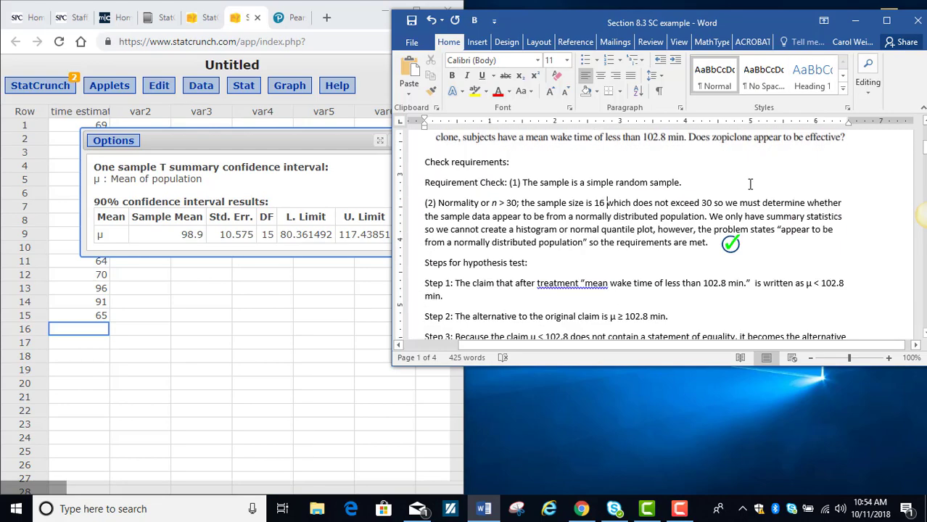
pyautogui.click(885, 21)
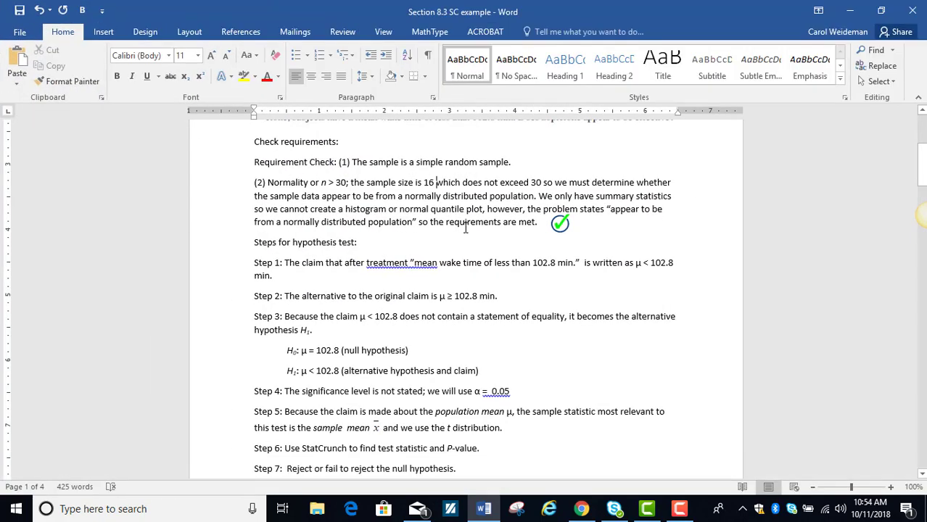
pyautogui.scroll(-4, 468, 234)
pyautogui.scroll(-10, 468, 234)
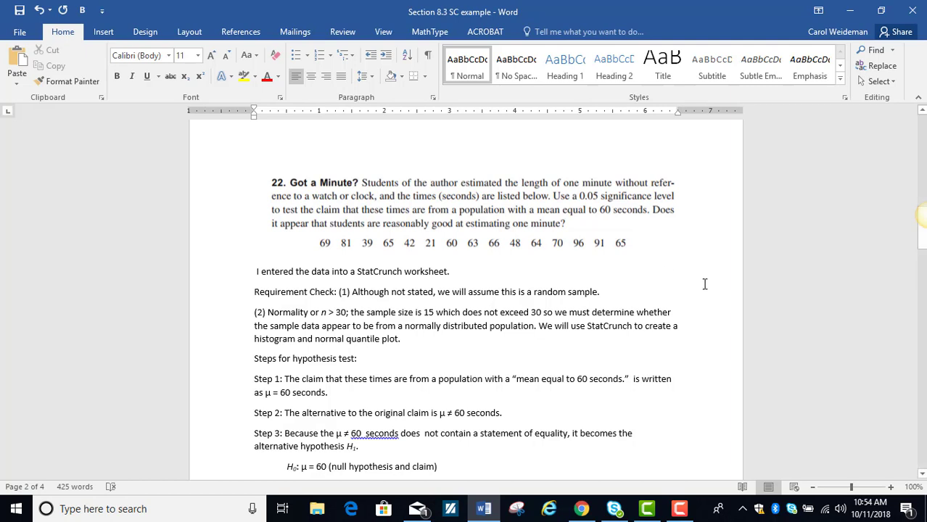
# Step: Close the confidence interval results in StatCrunch, leaving the time estimates data in view, and return to the Word document
pyautogui.click(577, 509)
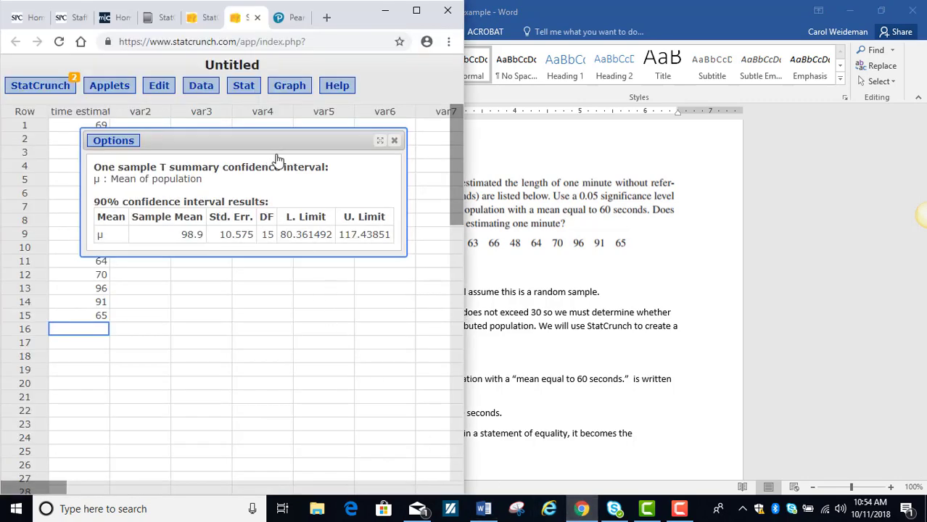
pyautogui.click(393, 140)
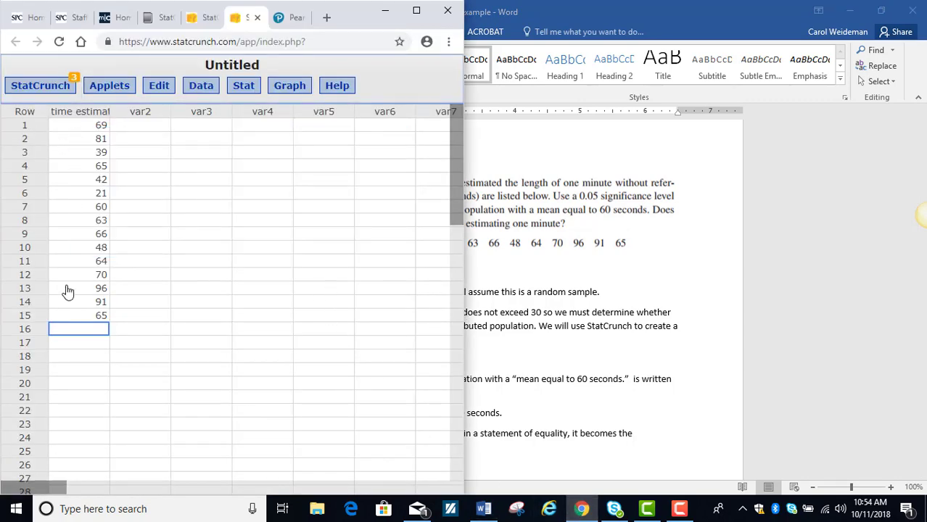
pyautogui.click(558, 265)
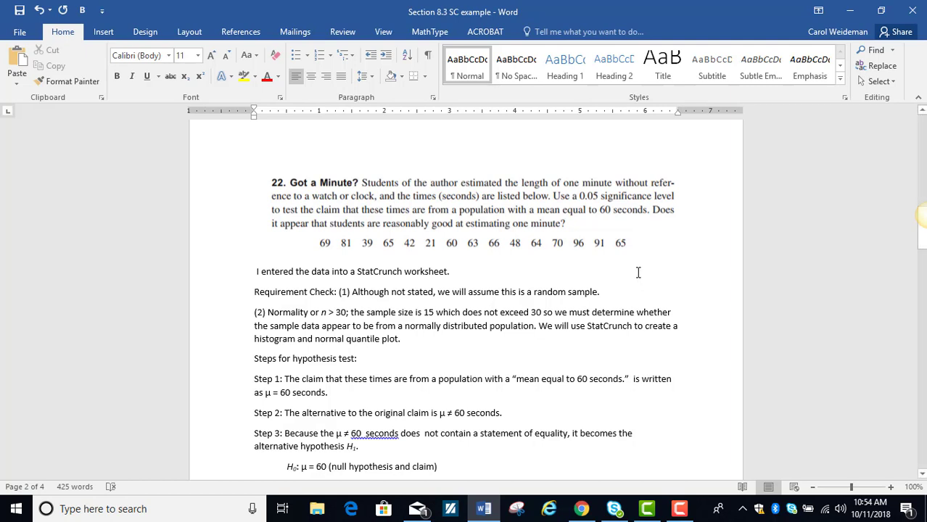
# Step: Switch to StatCrunch and create a frequency histogram of the time estimate column
pyautogui.click(584, 510)
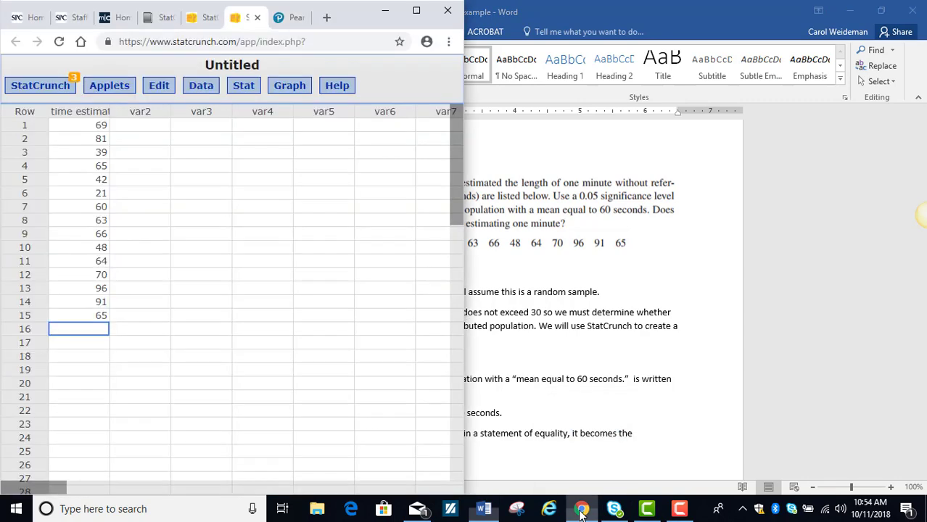
pyautogui.click(295, 89)
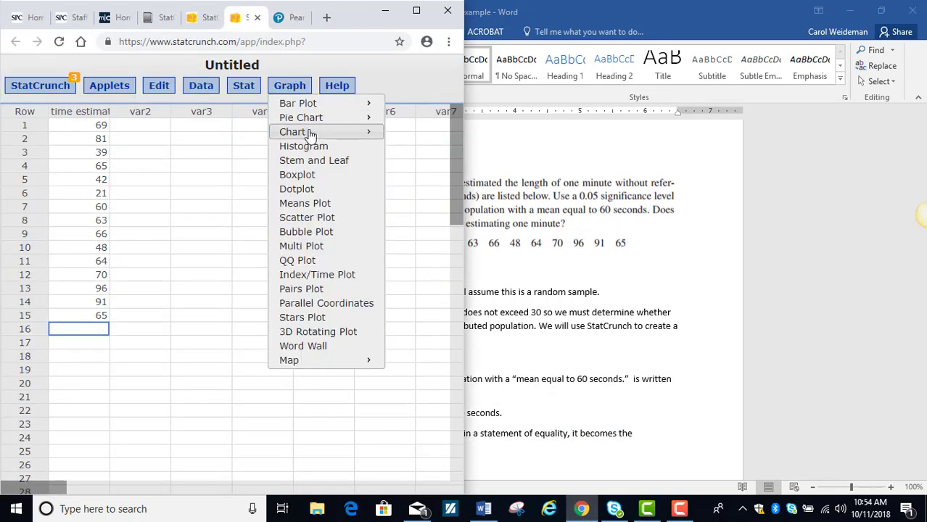
pyautogui.click(290, 147)
pyautogui.click(163, 120)
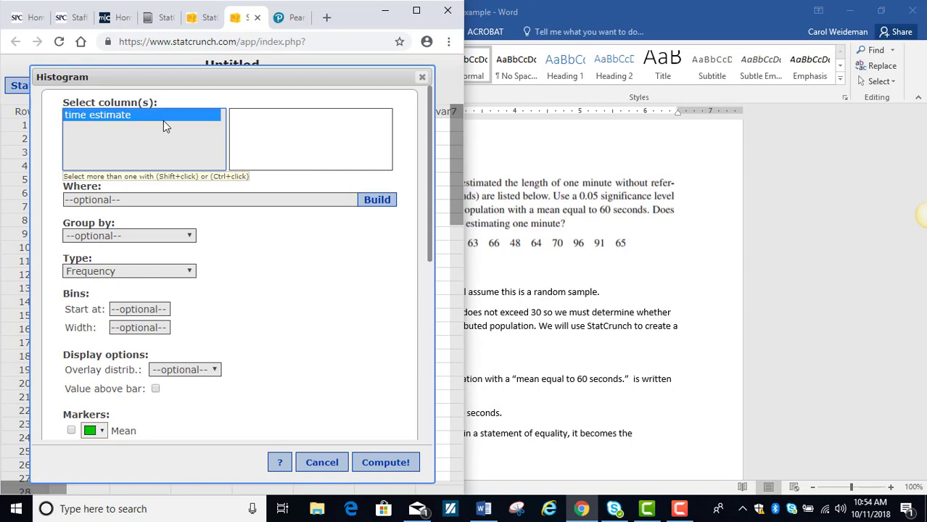
pyautogui.click(368, 464)
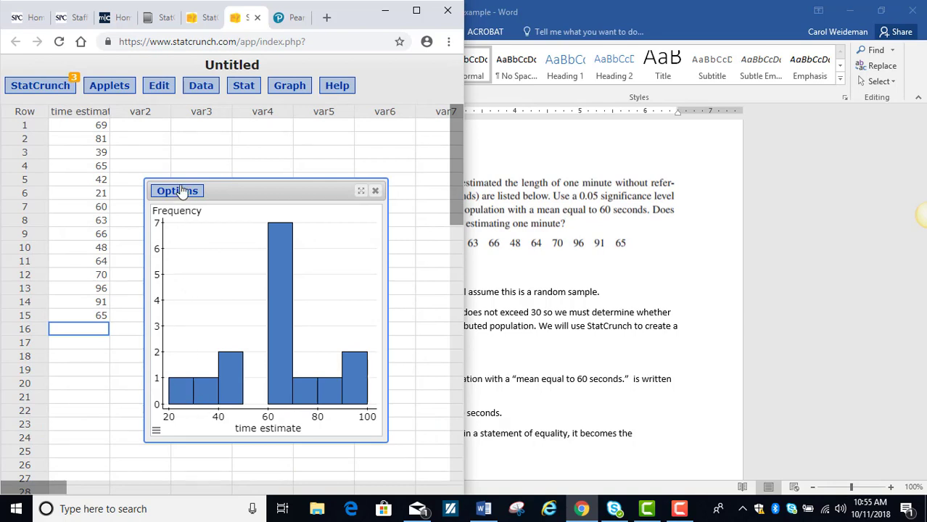
# Step: Create a QQ plot of the time estimate column with normal quantiles on the y-axis
pyautogui.click(297, 88)
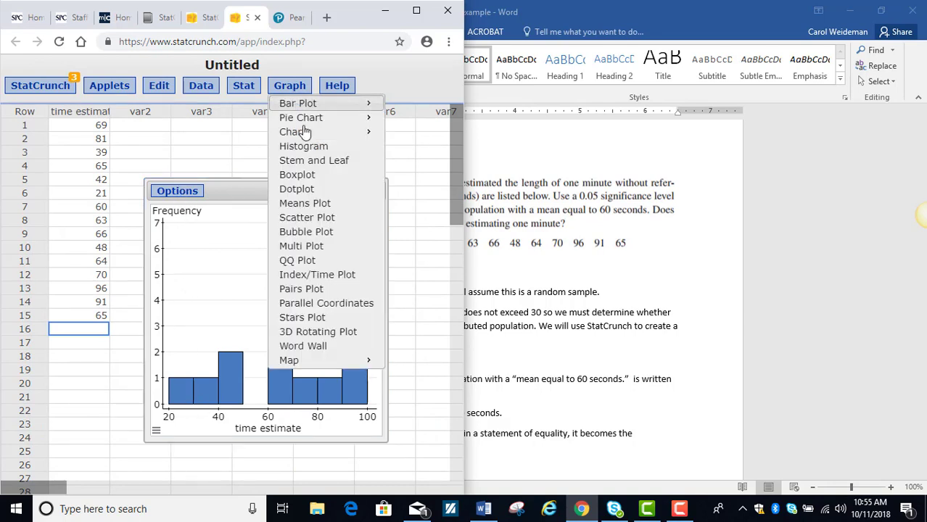
pyautogui.click(310, 262)
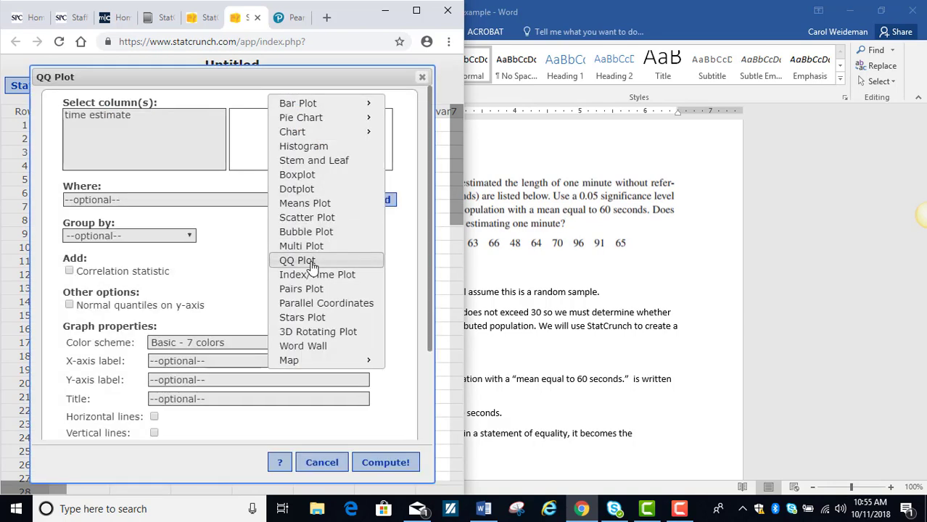
pyautogui.click(128, 119)
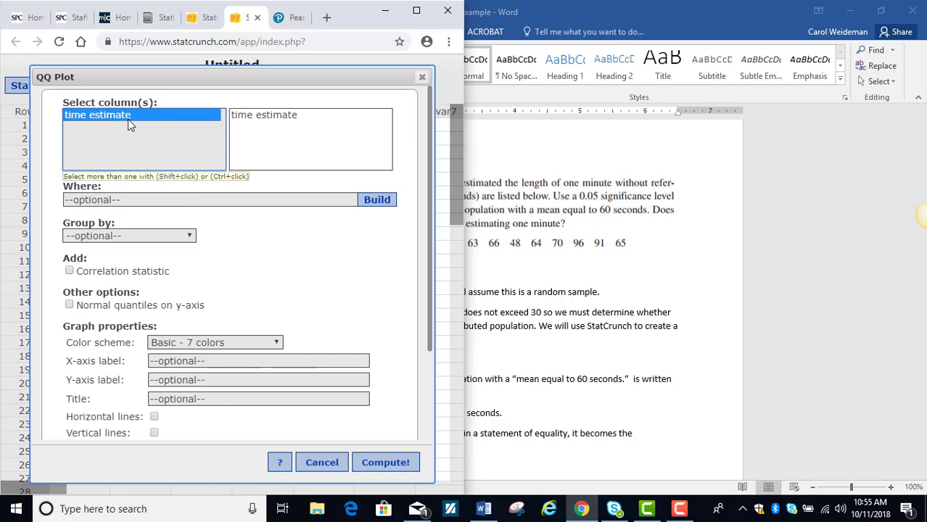
pyautogui.click(69, 304)
pyautogui.click(384, 461)
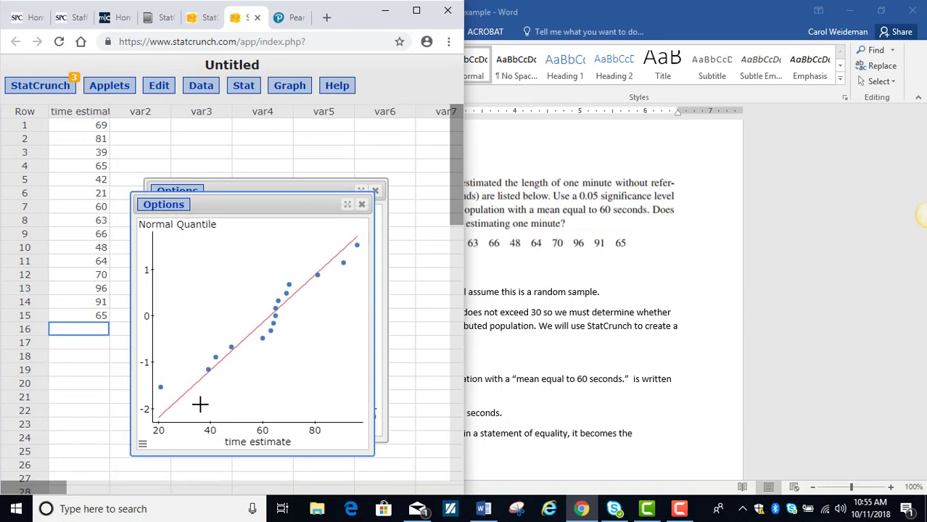
# Step: Close the QQ plot and histogram, and review the hypothesis test steps for problem 22 in the Word document
pyautogui.click(362, 205)
pyautogui.click(375, 191)
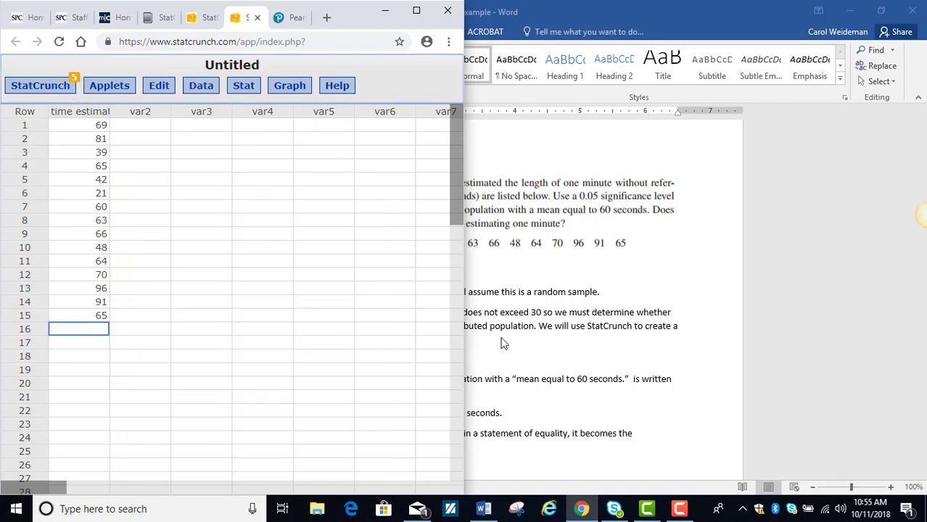
pyautogui.click(518, 349)
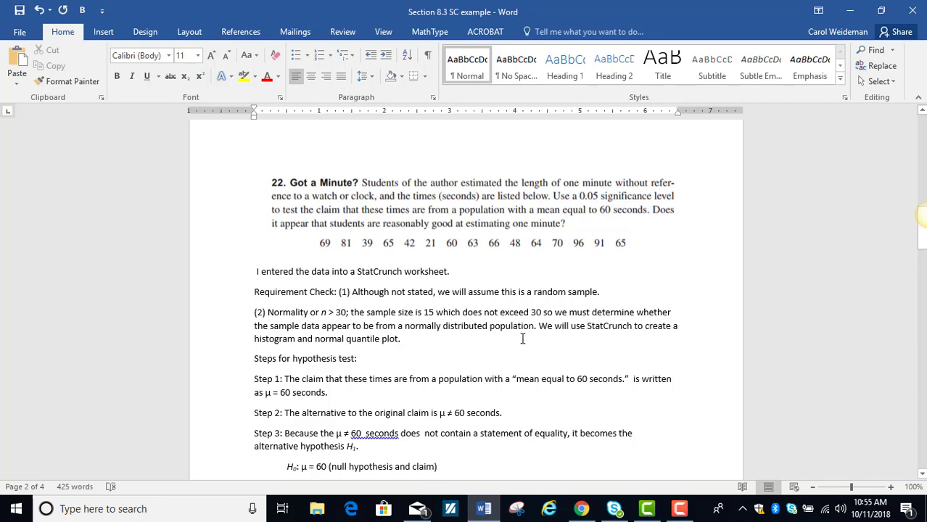
pyautogui.scroll(-1, 521, 332)
pyautogui.scroll(-2, 521, 332)
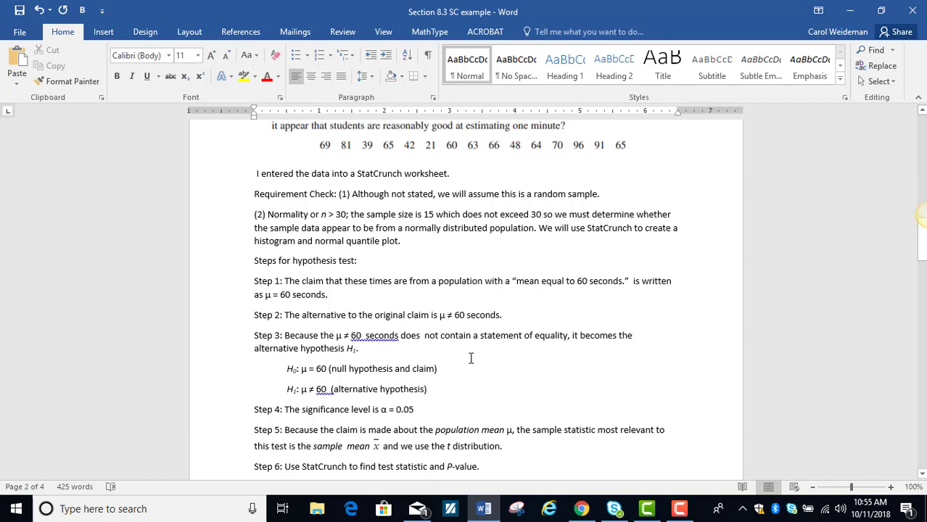
pyautogui.scroll(-1, 471, 359)
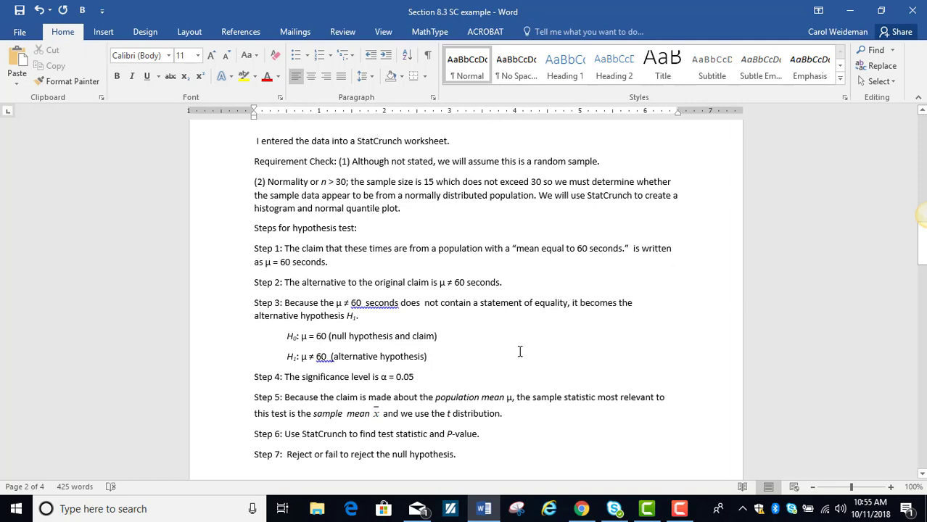
pyautogui.scroll(-1, 519, 351)
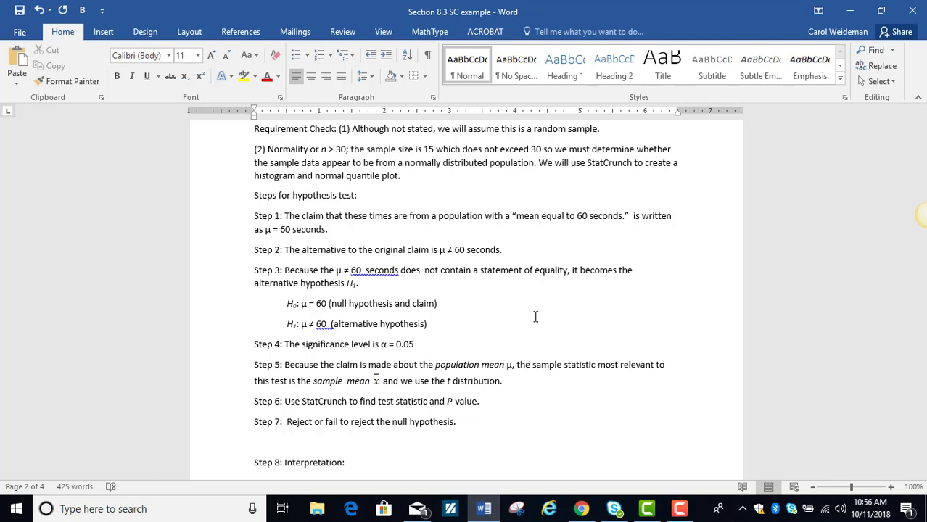
# Step: Switch to StatCrunch and set up a one-sample T analysis with data, using the time estimate column
pyautogui.click(582, 508)
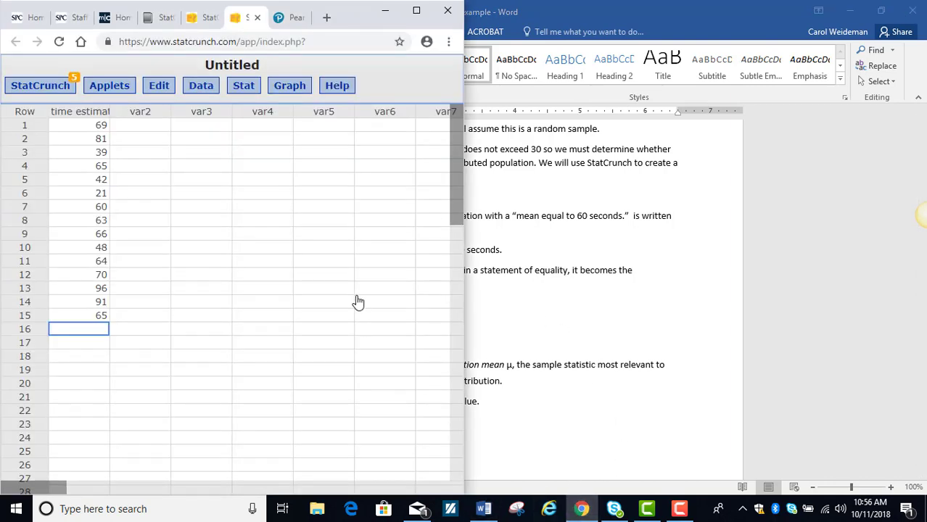
pyautogui.click(245, 87)
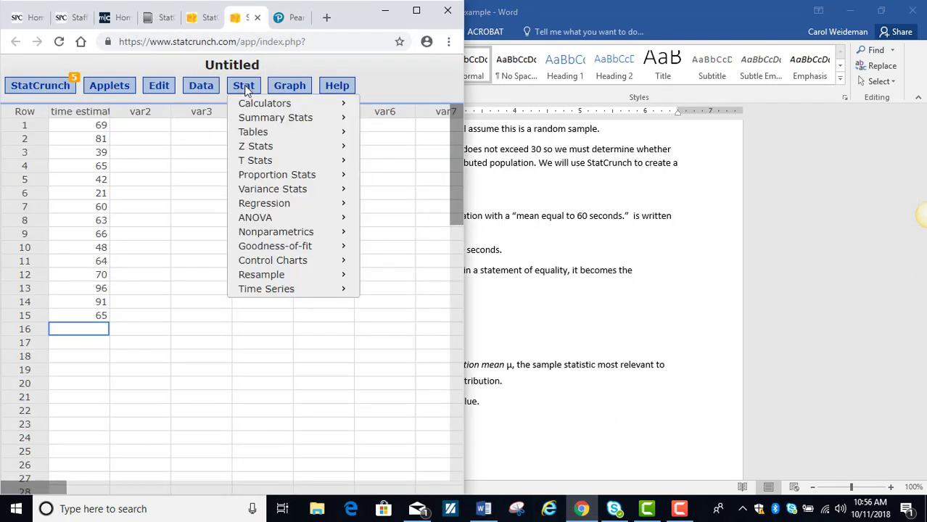
pyautogui.moveTo(300, 164)
pyautogui.moveTo(426, 168)
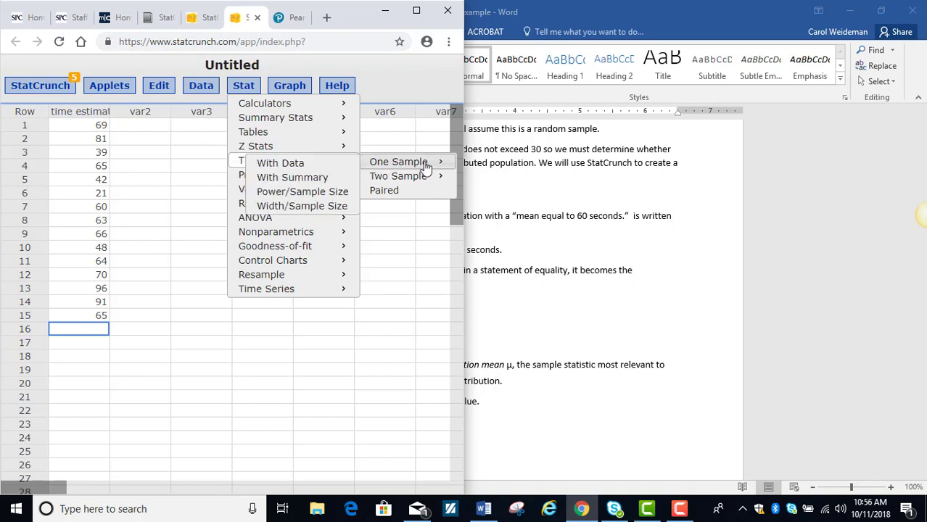
pyautogui.click(277, 165)
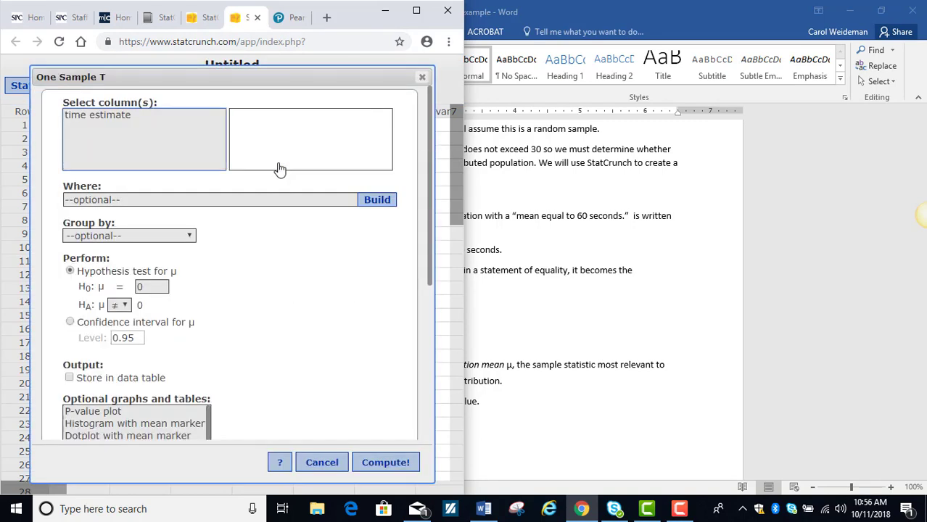
pyautogui.click(120, 115)
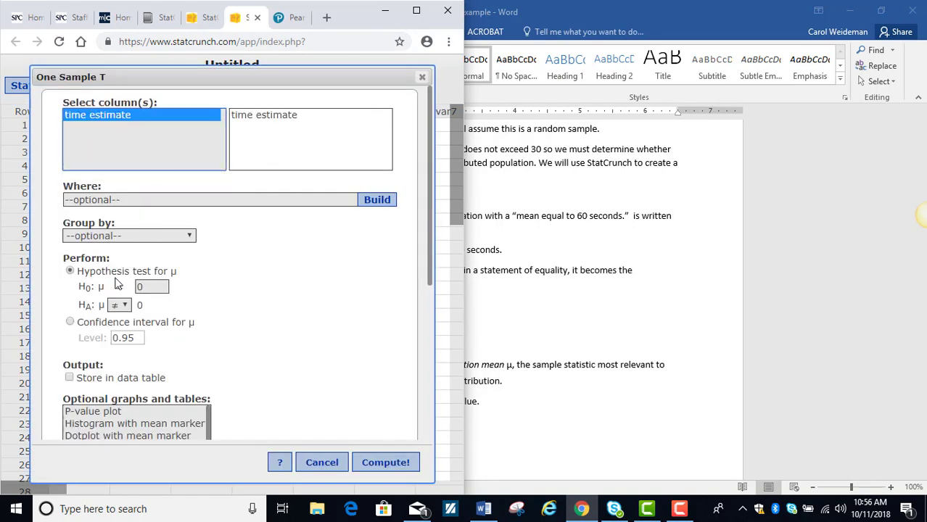
# Step: Compute the hypothesis test with a null mean of 60 and the ≠ alternative, and move the results higher over the worksheet
pyautogui.click(151, 286)
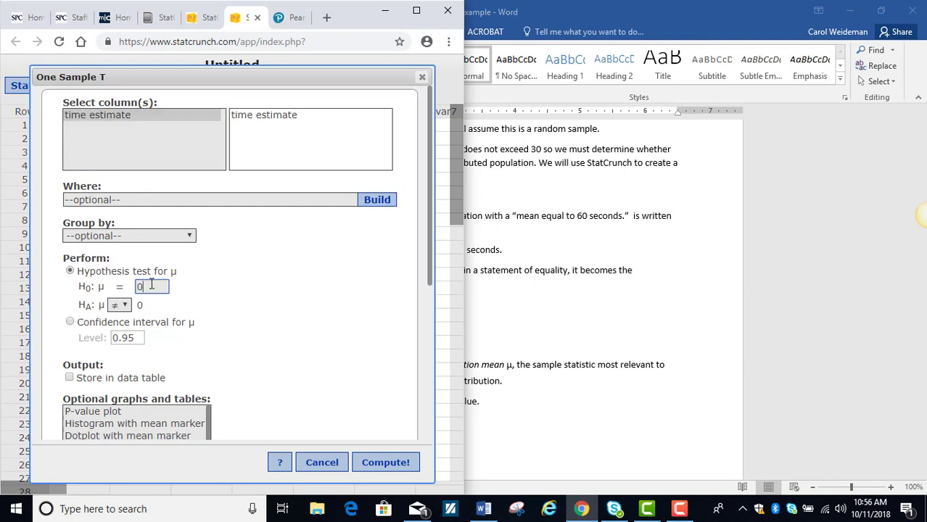
pyautogui.write('\\')
pyautogui.press('BackSpace')
pyautogui.press('BackSpace')
pyautogui.write('60')
pyautogui.click(374, 464)
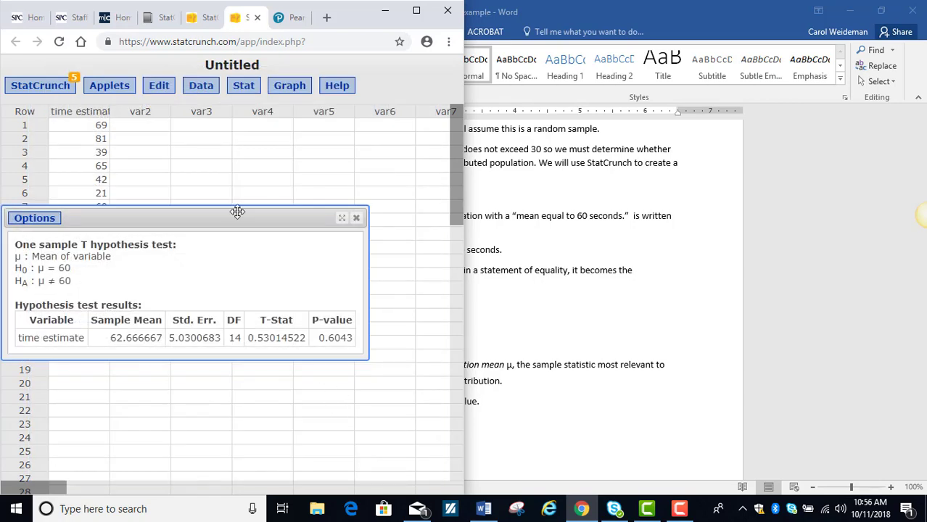
pyautogui.moveTo(233, 218); pyautogui.dragTo(283, 138)
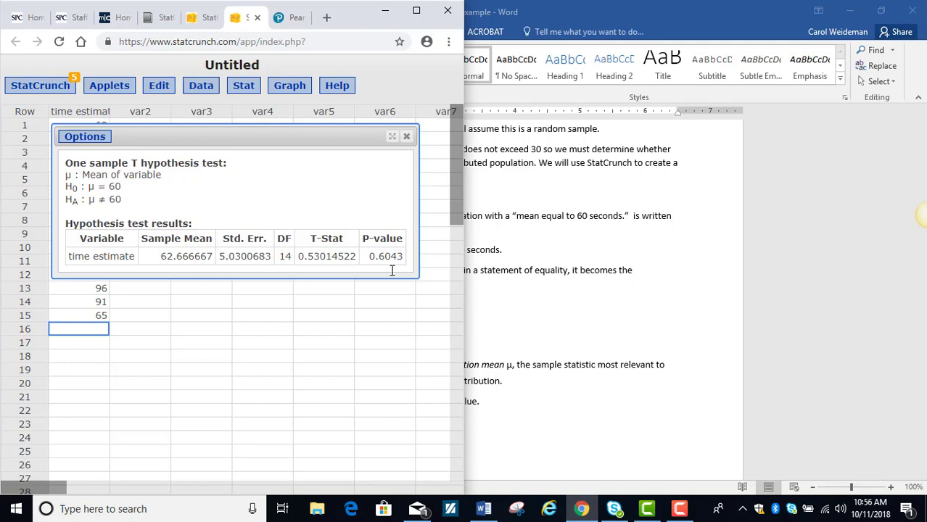
# Step: Edit the analysis to compute a confidence interval for μ at level 0.95, and move its results near the worksheet's first rows
pyautogui.click(82, 138)
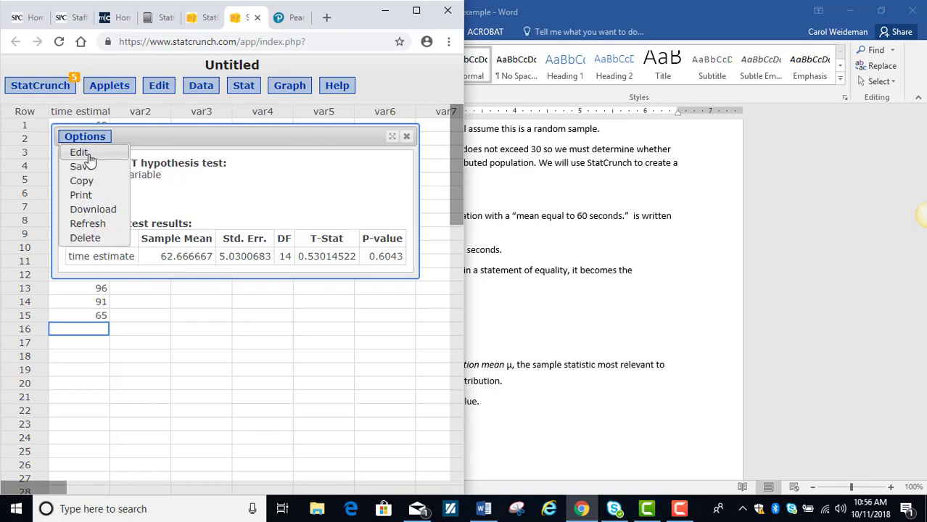
pyautogui.click(89, 157)
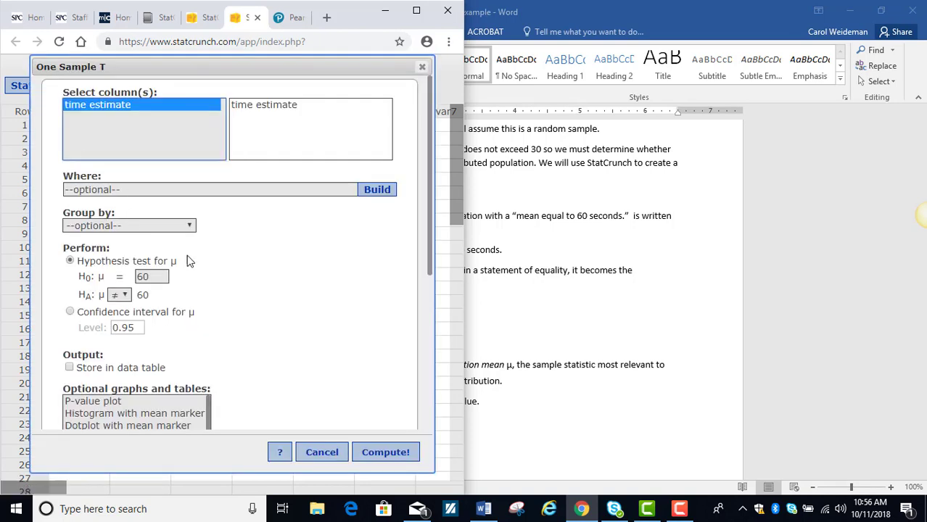
pyautogui.click(71, 312)
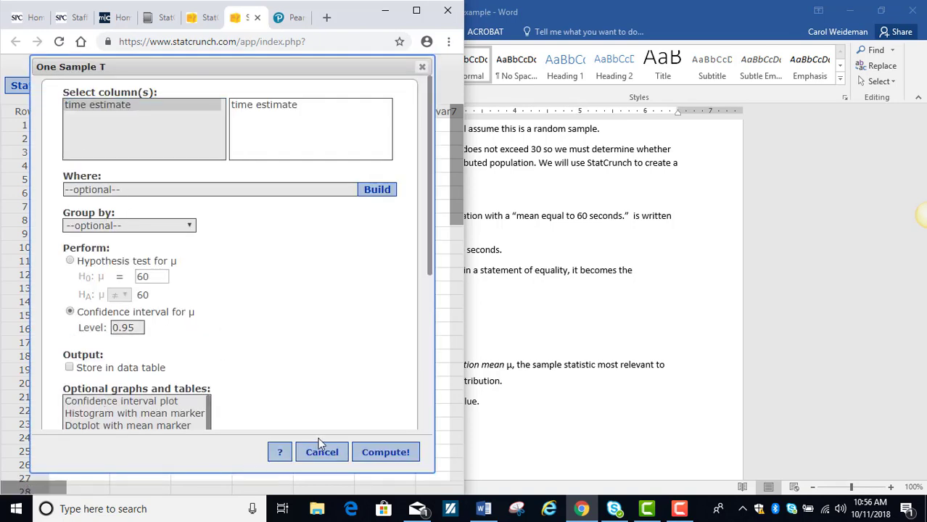
pyautogui.click(375, 453)
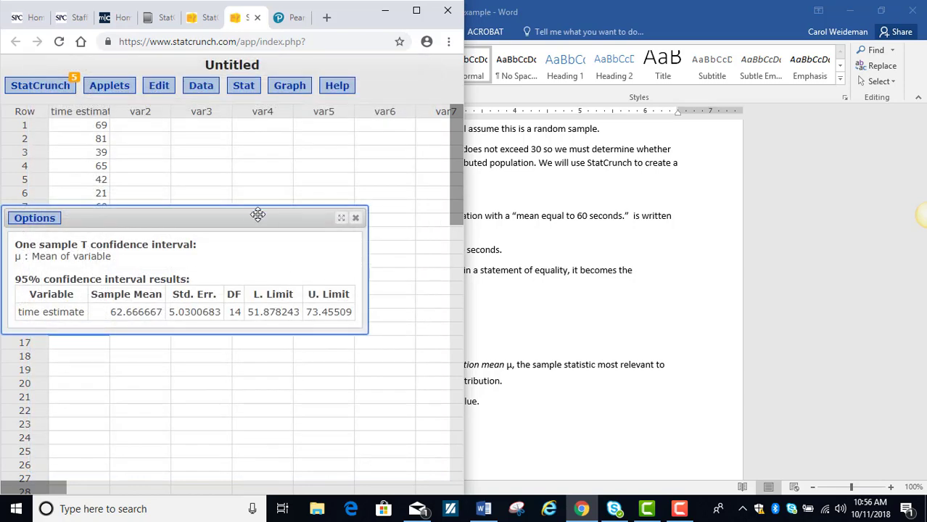
pyautogui.moveTo(257, 213); pyautogui.dragTo(306, 110)
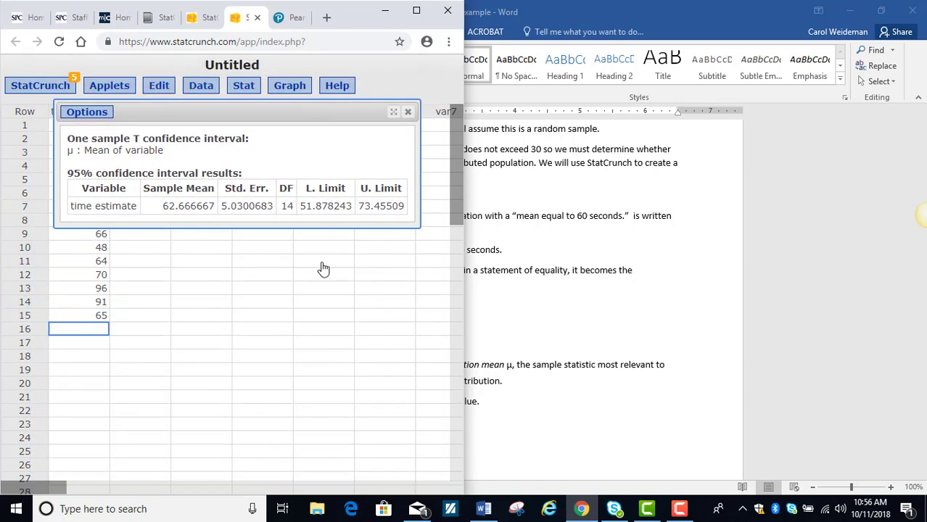